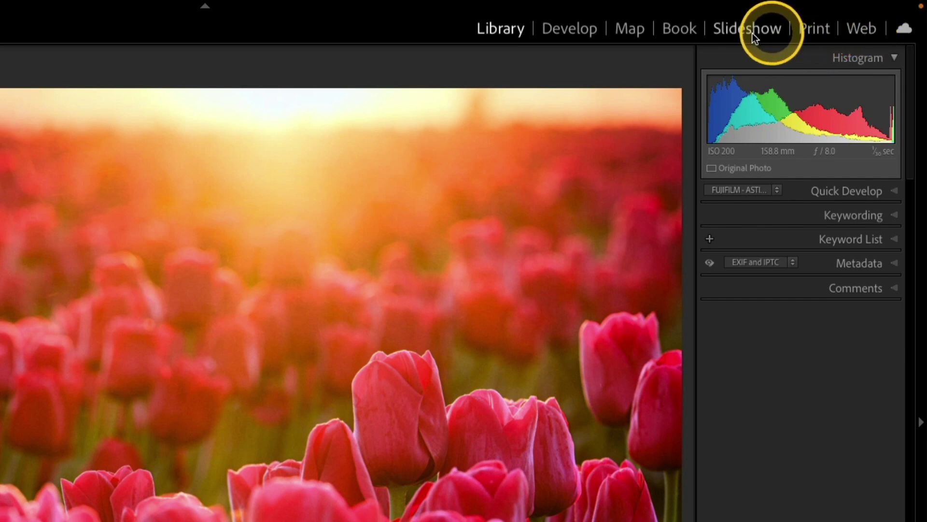
- Uncheck Web, Slideshow and Map in the module picker menu, leaving Library, Develop, Book and Print
right_click(433, 30)
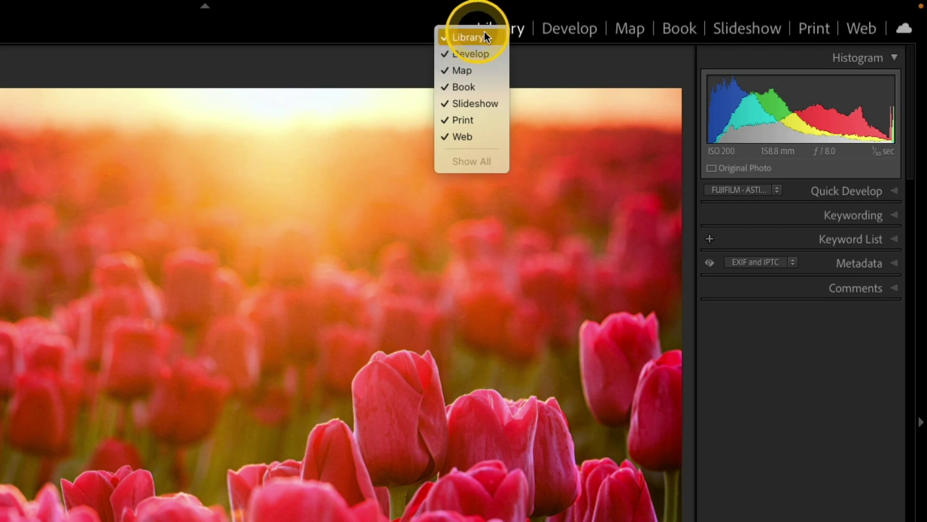
left_click(488, 138)
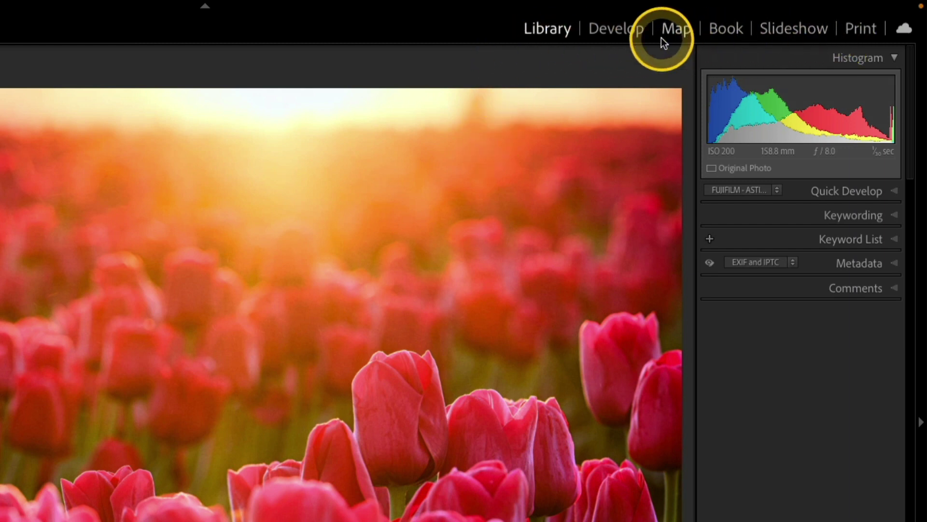
right_click(479, 28)
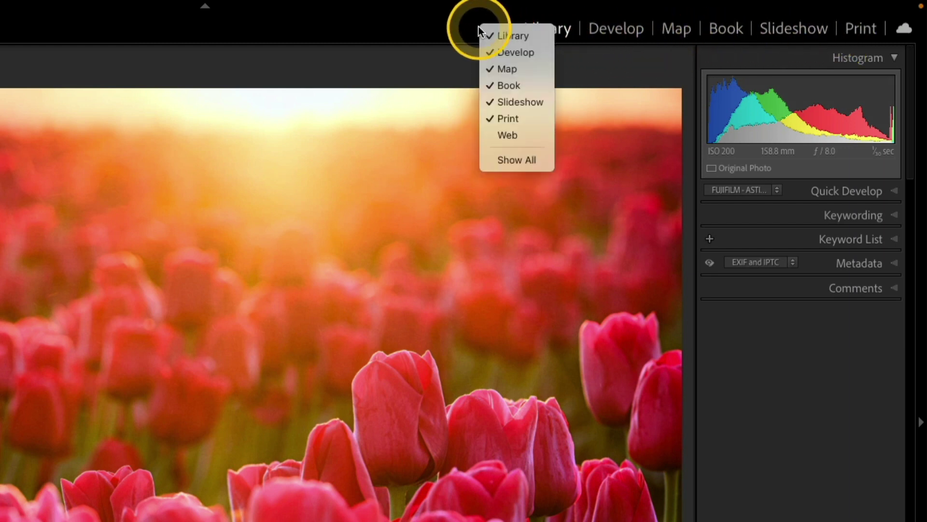
left_click(541, 102)
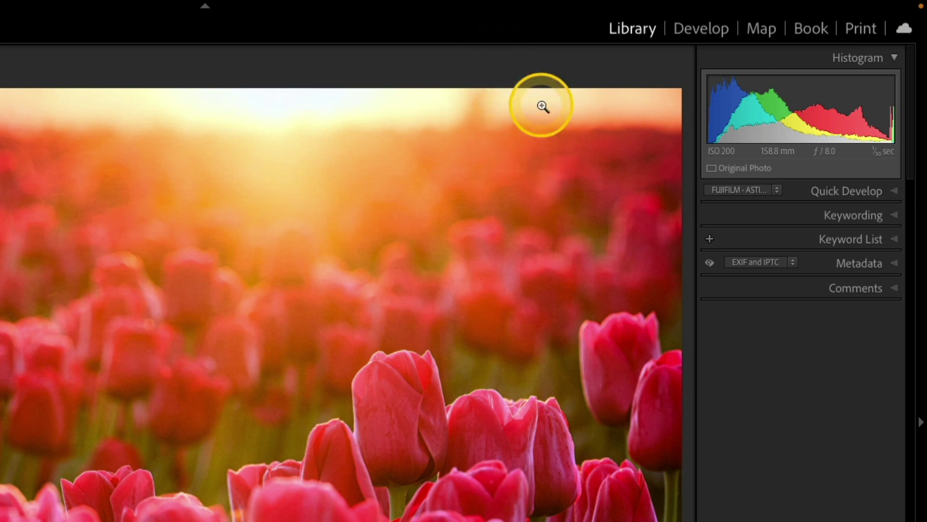
right_click(524, 27)
left_click(564, 70)
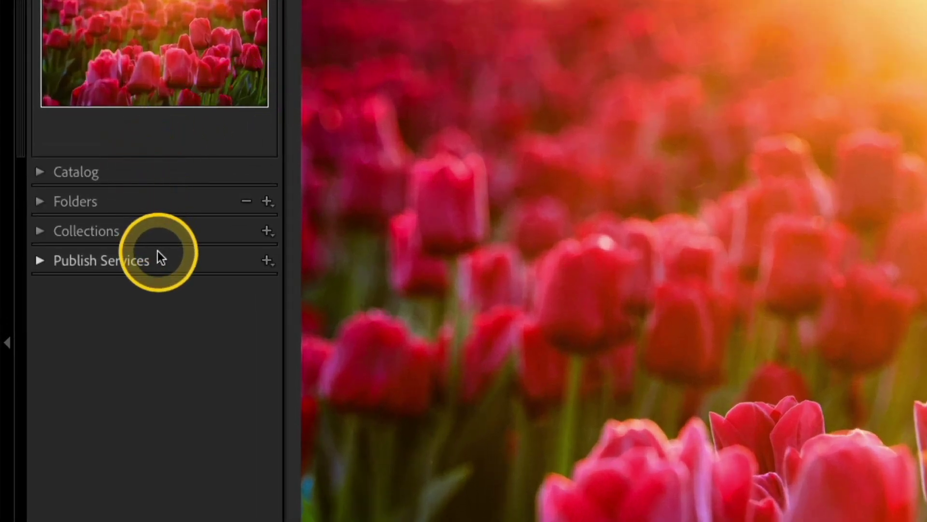
- Hide the Publish Services panel on Library's left side, leaving right panels unchanged, then go to Develop
right_click(198, 261)
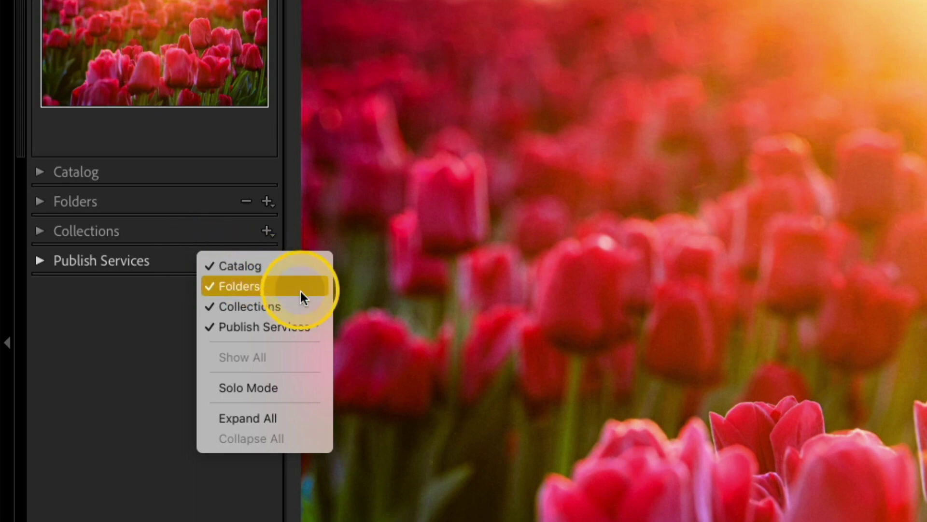
left_click(311, 328)
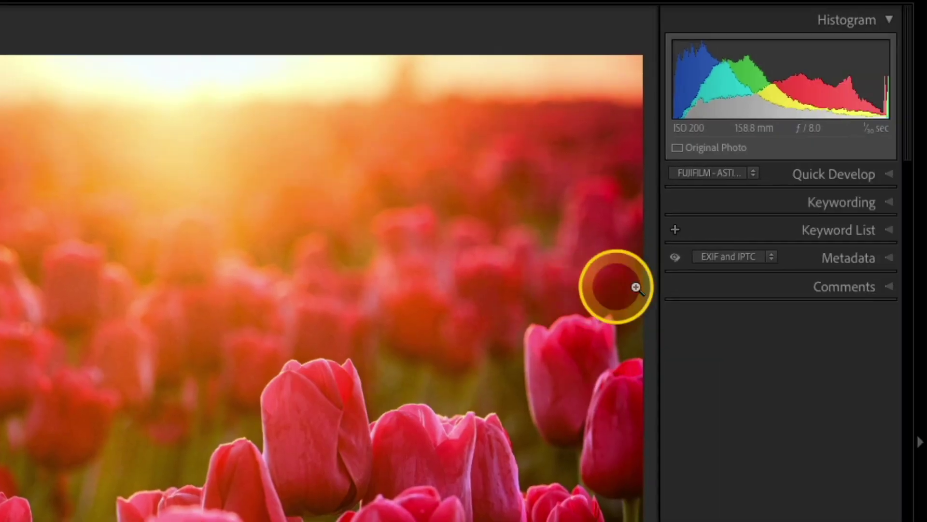
right_click(772, 283)
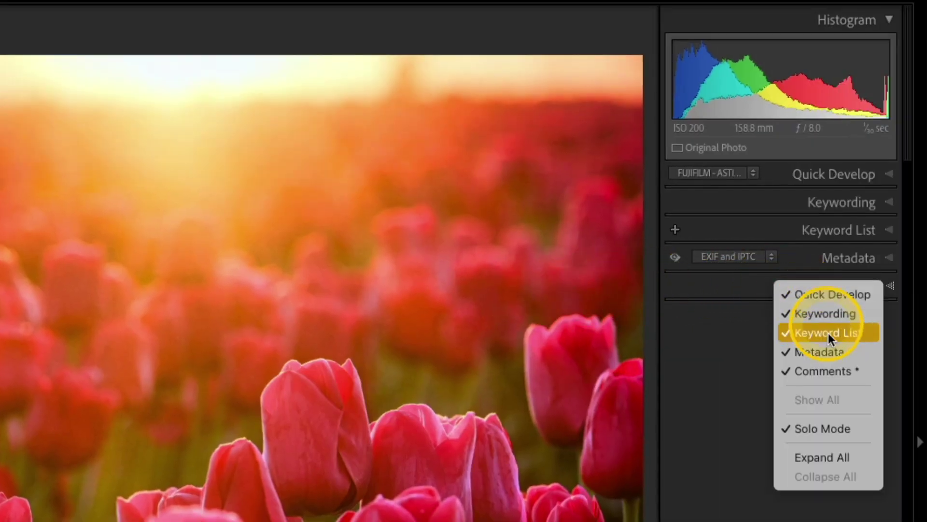
left_click(738, 287)
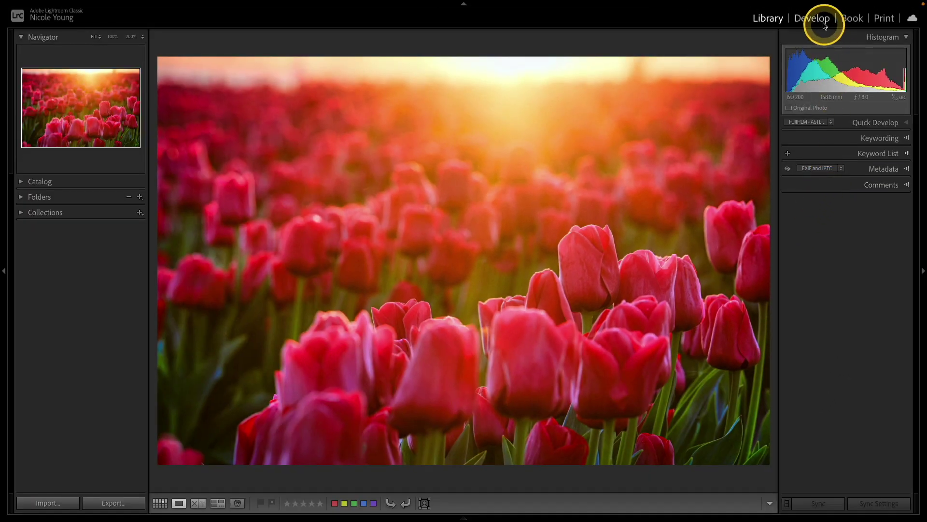
left_click(824, 24)
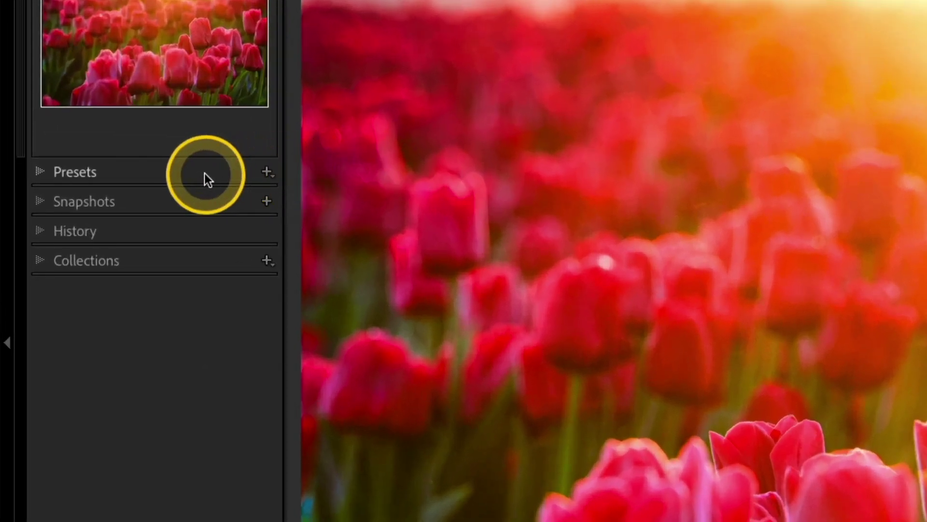
- Open the Customize Develop Panel dialog from the right-hand Develop panel header menu
right_click(204, 174)
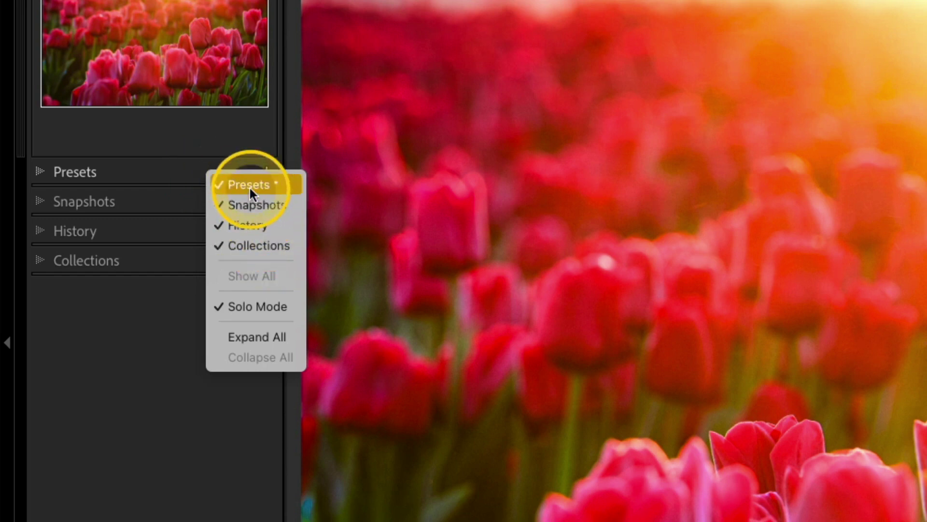
left_click(166, 173)
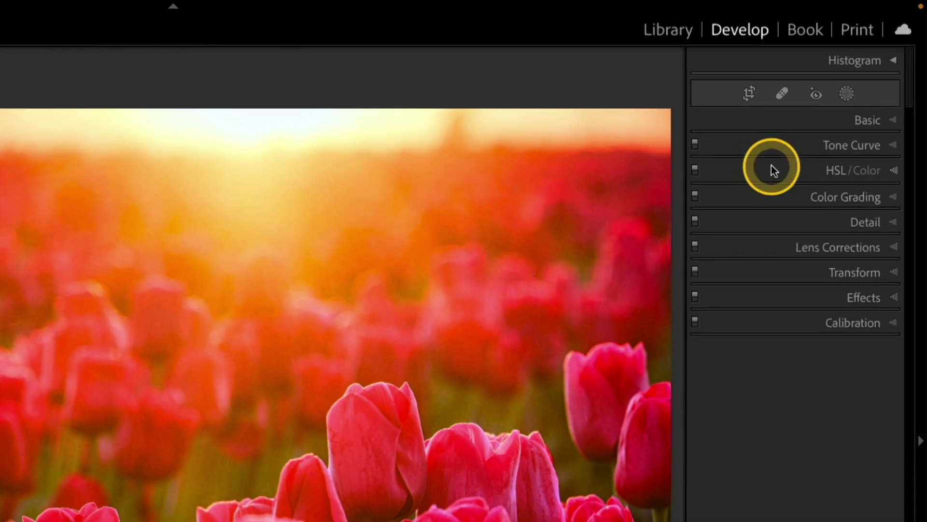
right_click(779, 163)
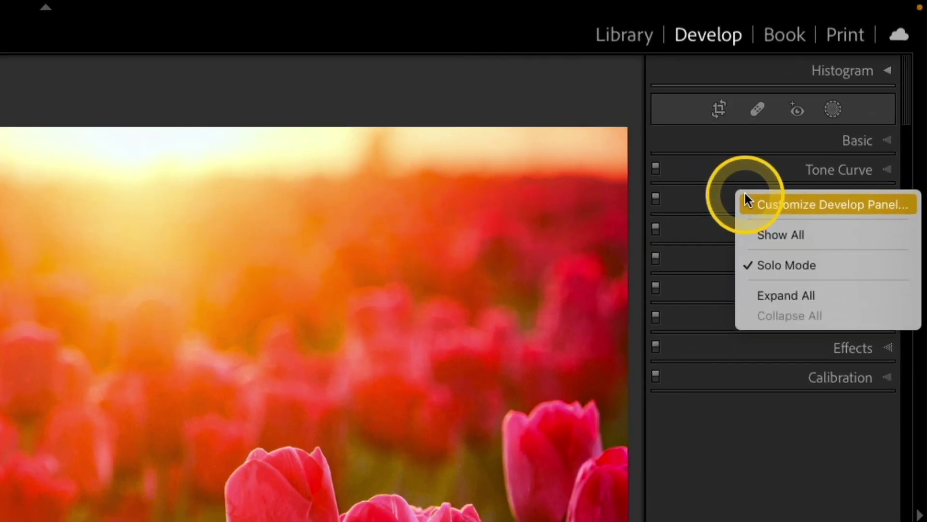
left_click(780, 199)
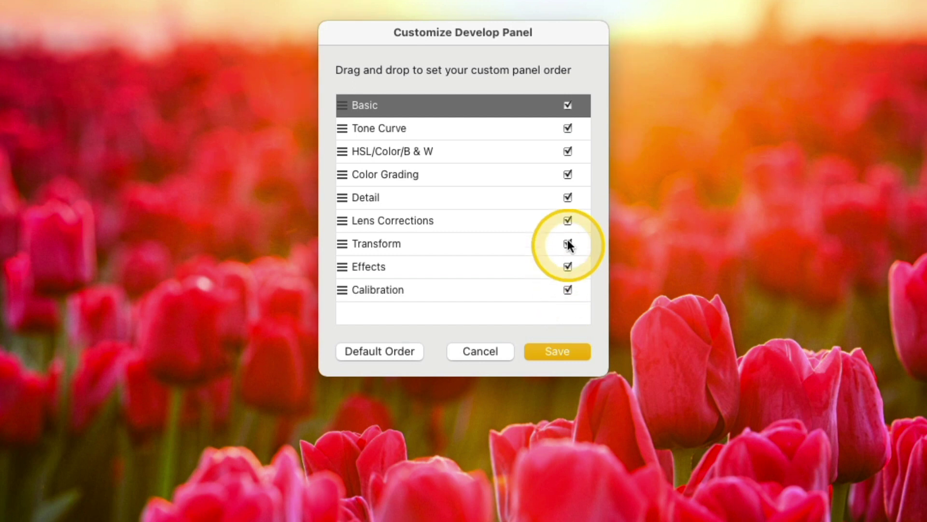
- Disable Lens Corrections and Detail, move Effects directly under Basic, and save the layout
left_click(568, 219)
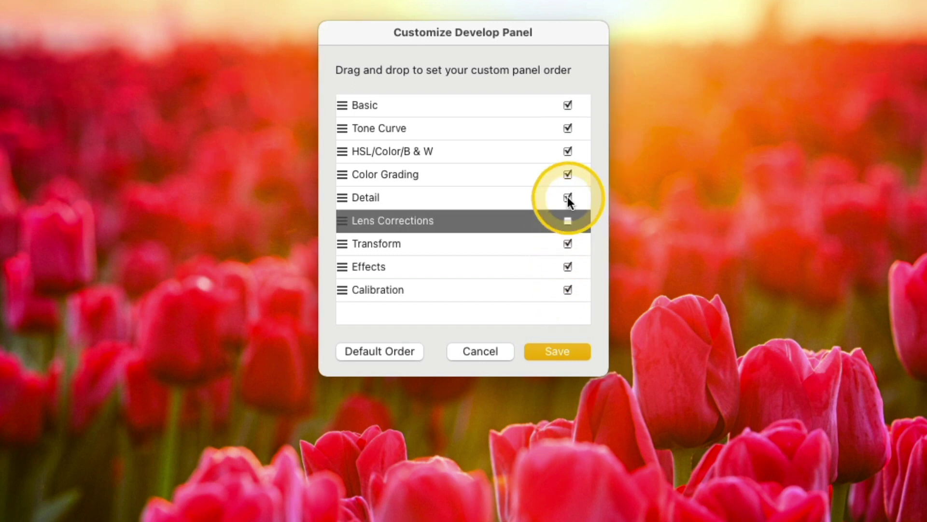
left_click(568, 197)
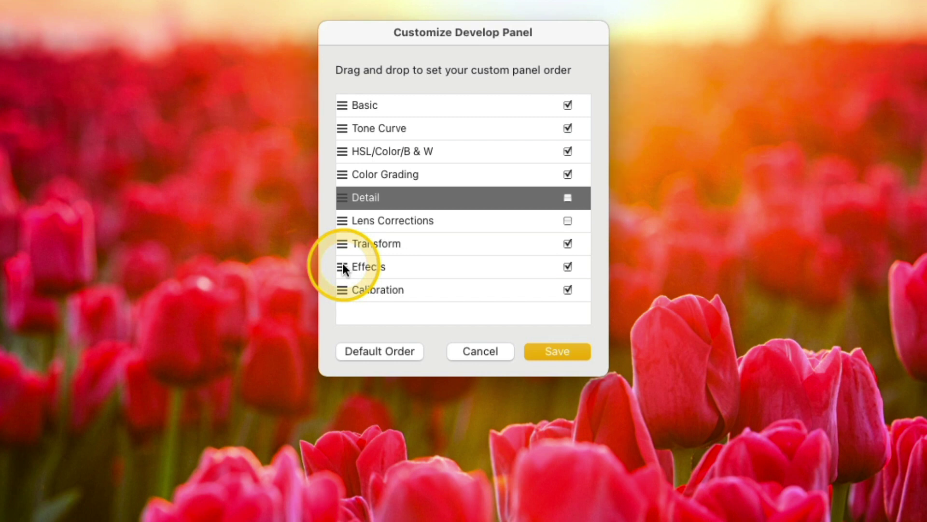
left_click_drag(344, 269, 346, 120)
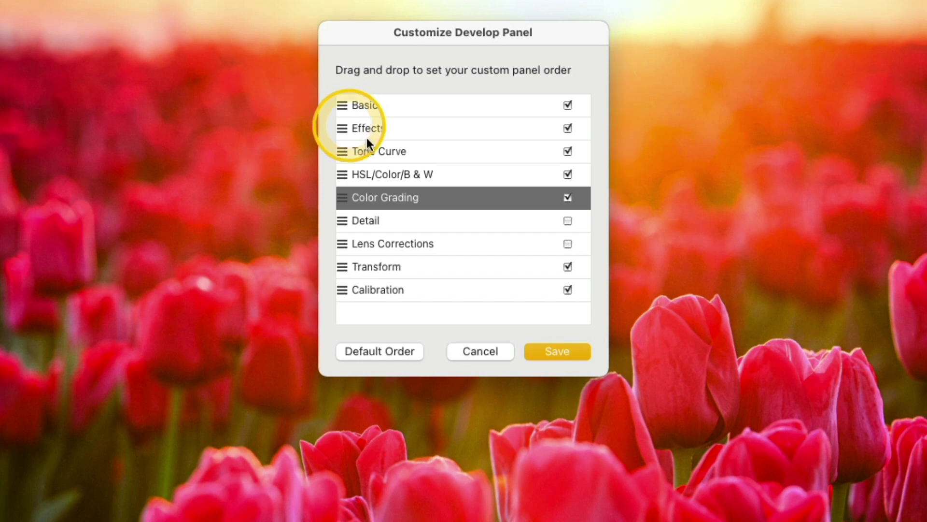
left_click(564, 353)
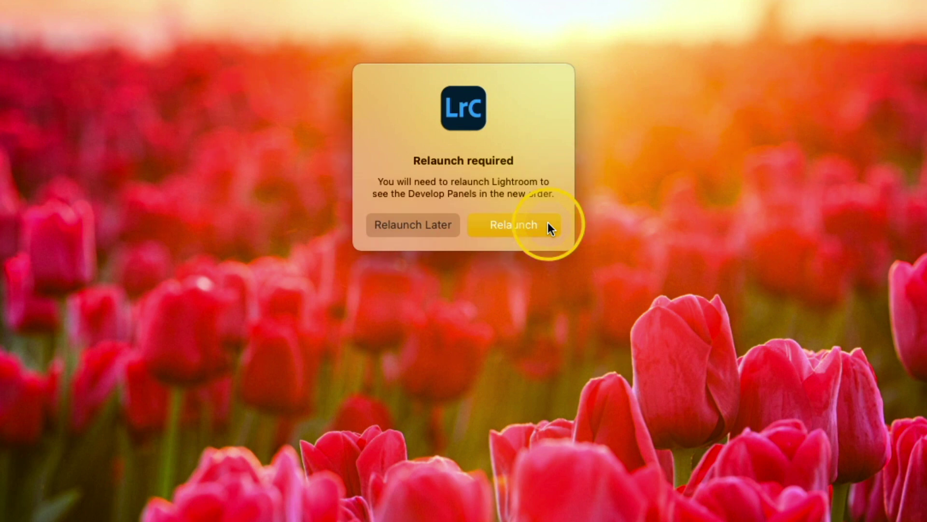
- Relaunch Lightroom, then collapse Basic and expand Effects, now sitting right beneath it
left_click(507, 201)
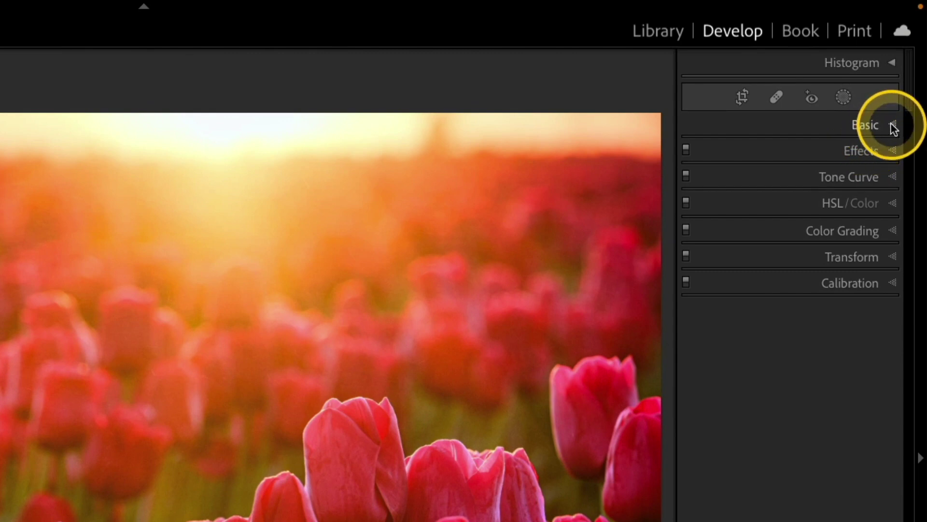
left_click(892, 127)
left_click(894, 127)
left_click(894, 150)
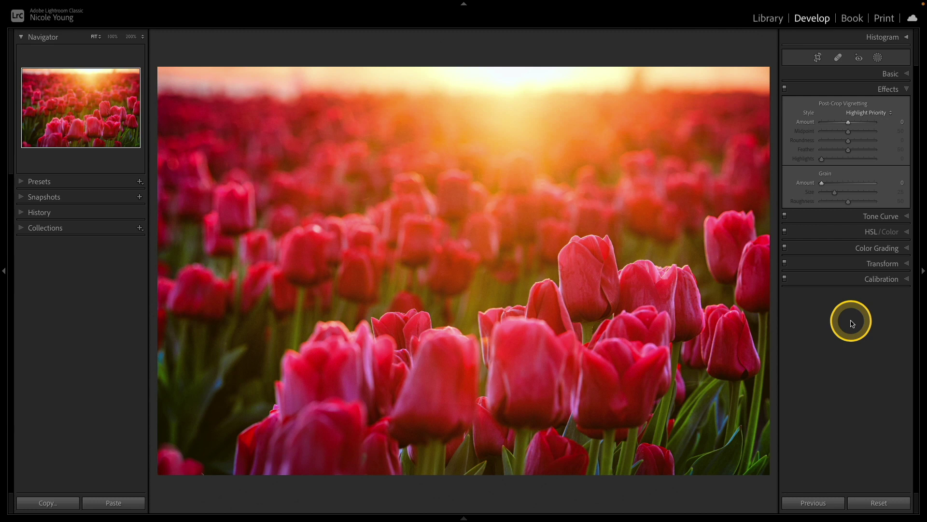
- Re-check Slideshow in the module picker menu so it shows between Book and Print
right_click(738, 22)
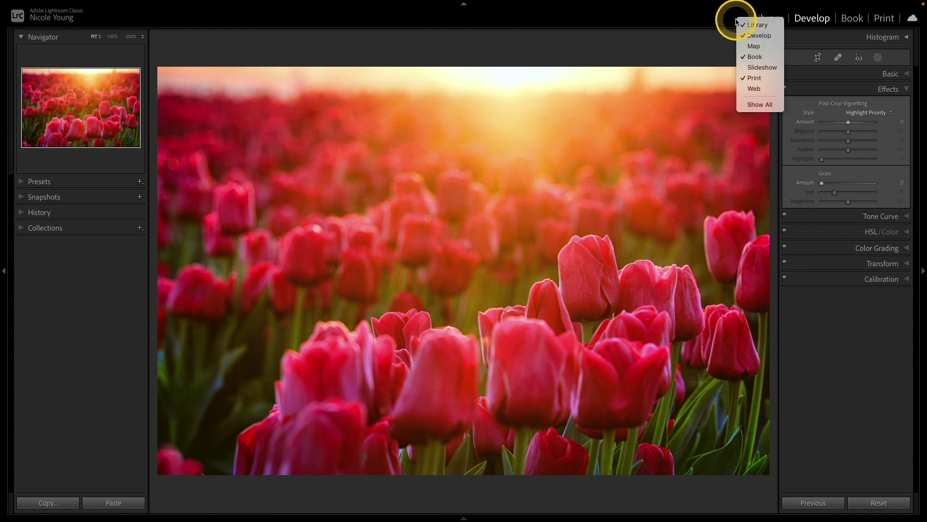
left_click(770, 67)
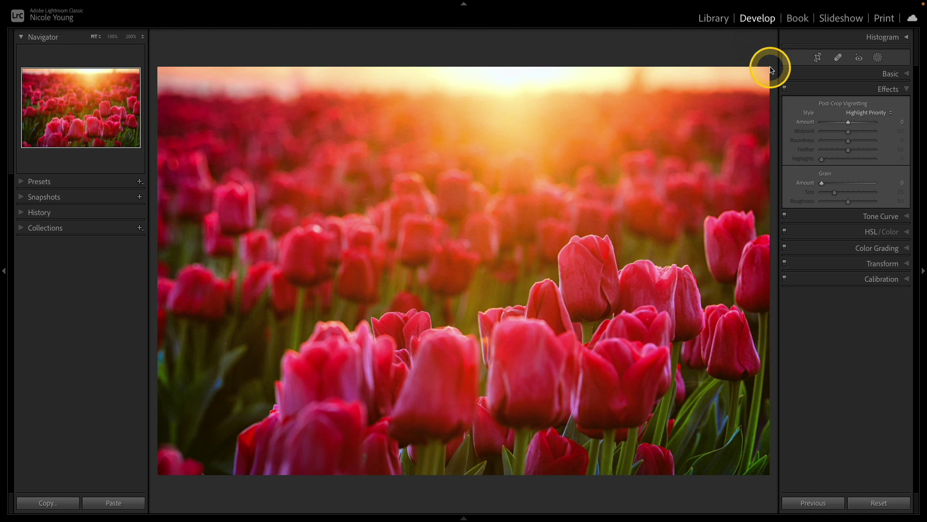
right_click(97, 199)
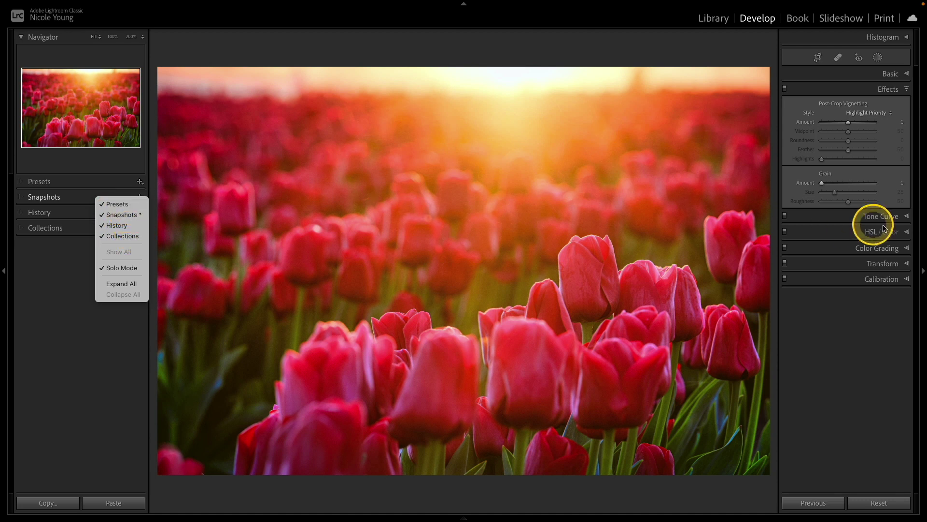
left_click(835, 219)
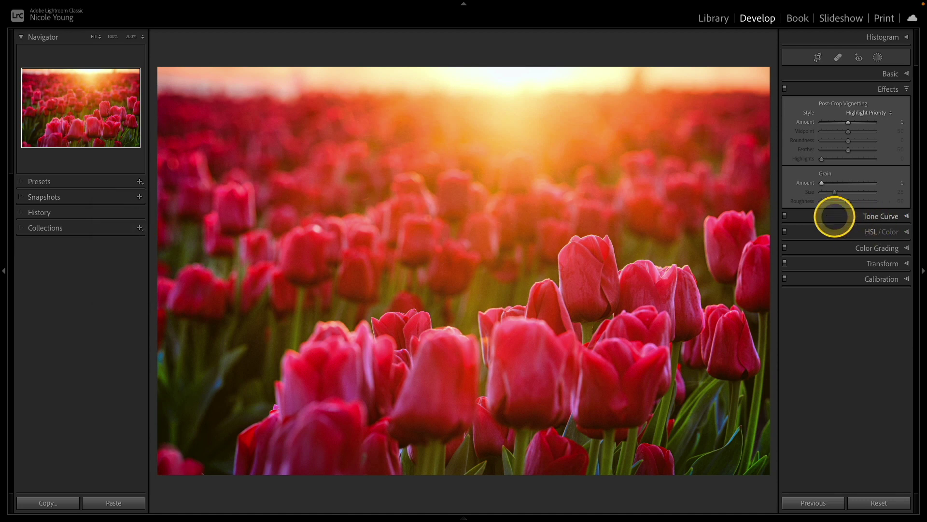
right_click(836, 219)
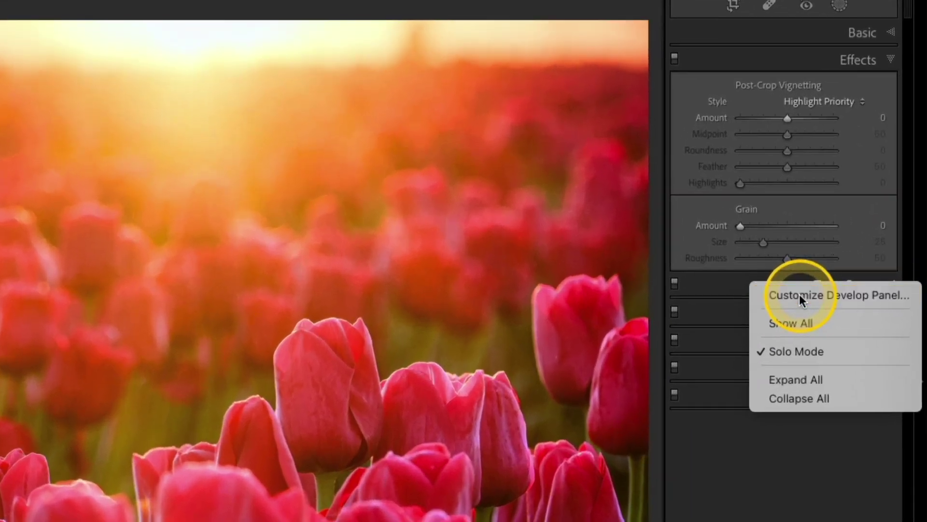
- In Customize Develop Panel, re-enable Detail and Lens Corrections and apply Default Order
left_click(799, 294)
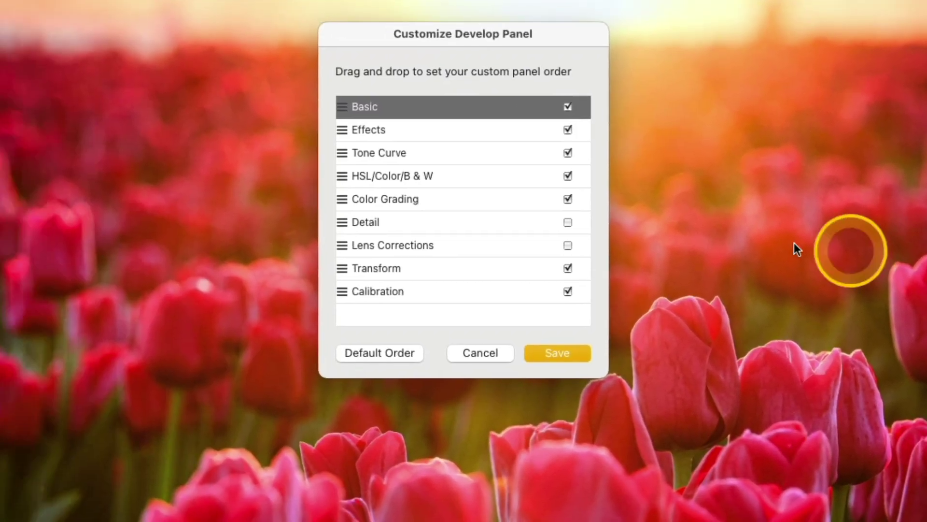
left_click(568, 223)
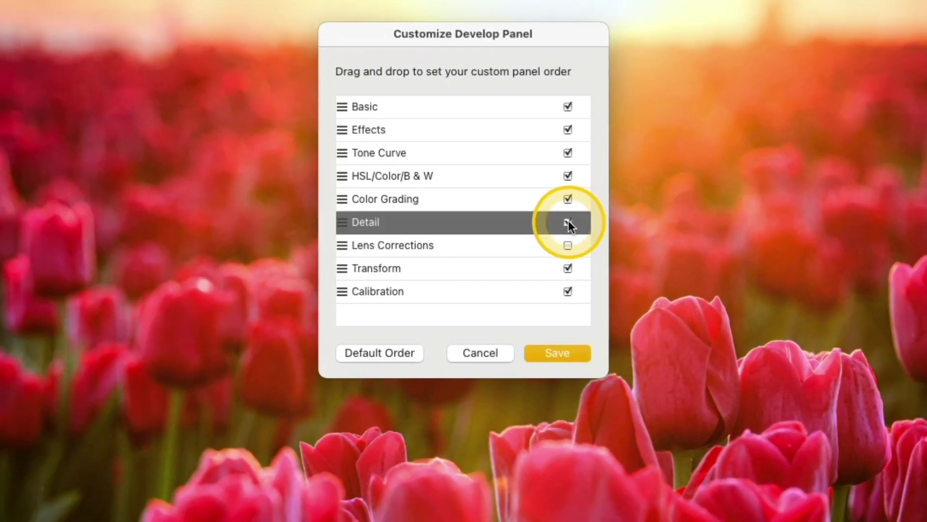
left_click(568, 245)
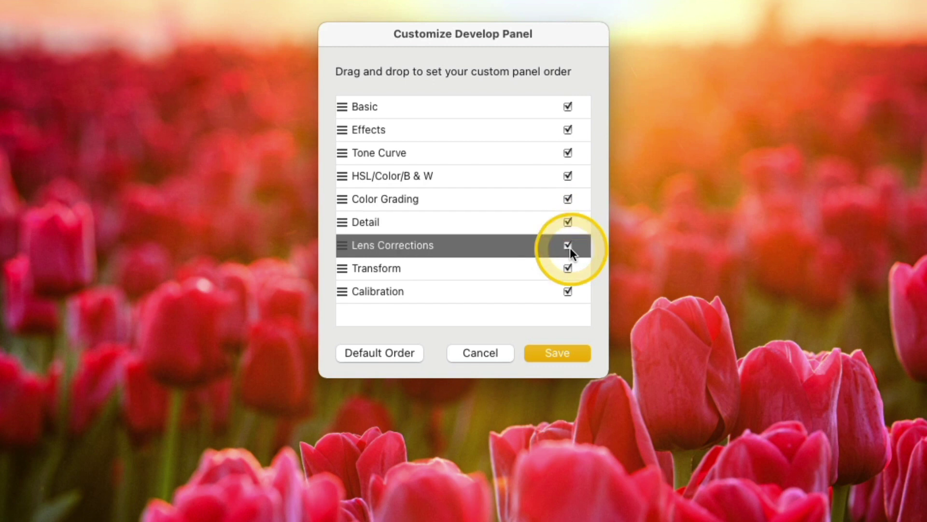
left_click(397, 349)
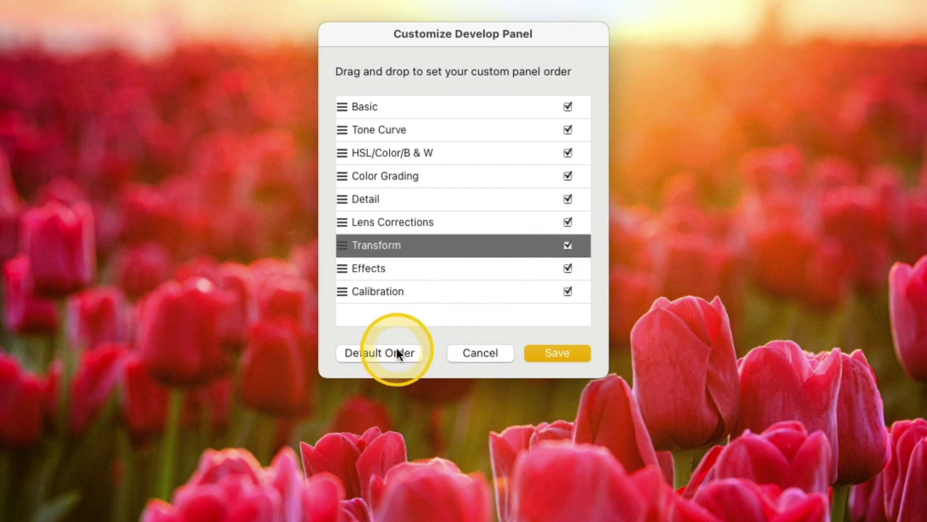